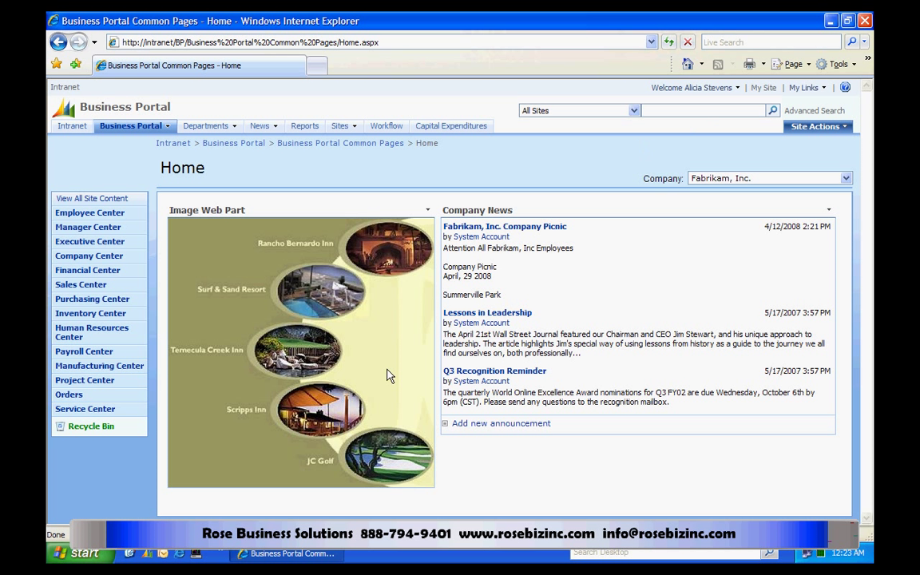
Create a new project timesheet in the Project Center with the begin date 4/13/2008.
{"action": "left_click", "coordinate": [93, 383]}
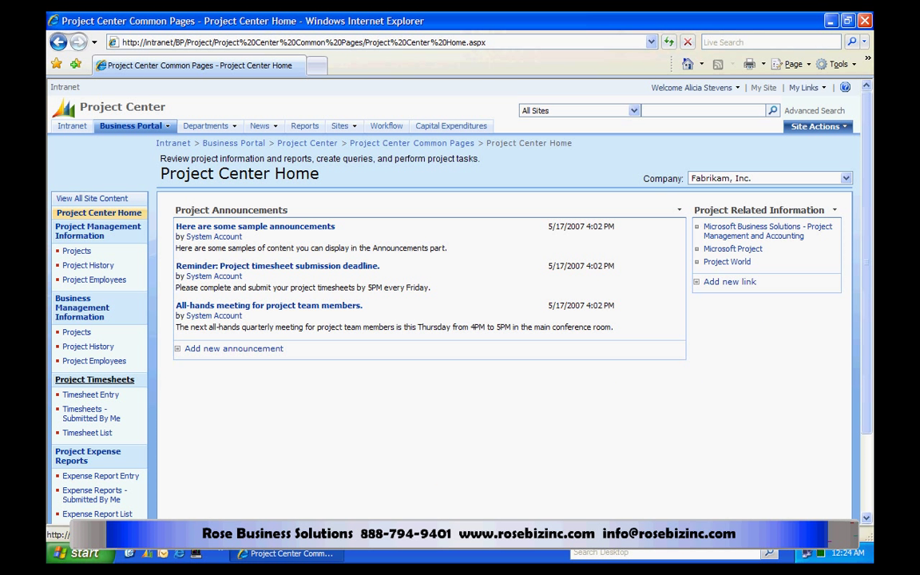
{"action": "left_click", "coordinate": [90, 395]}
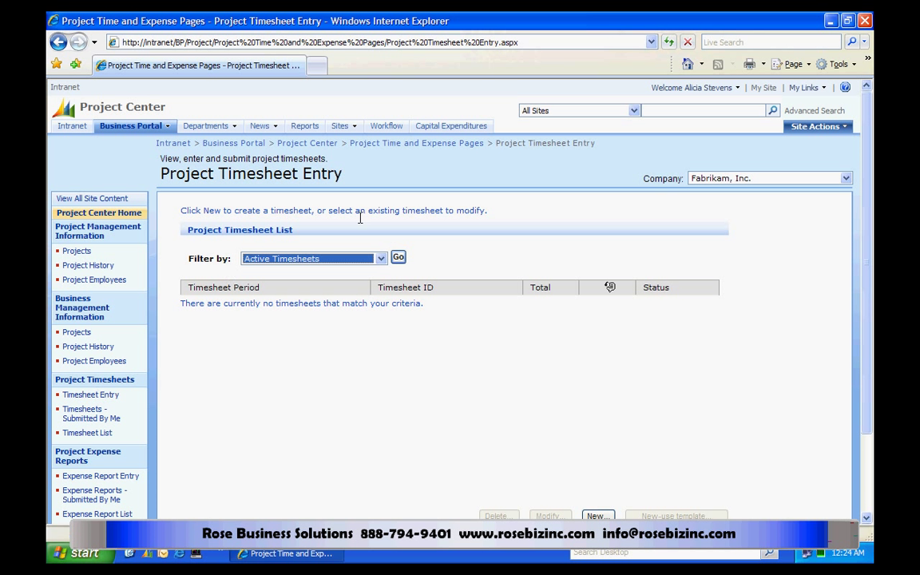
{"action": "left_click", "coordinate": [381, 259]}
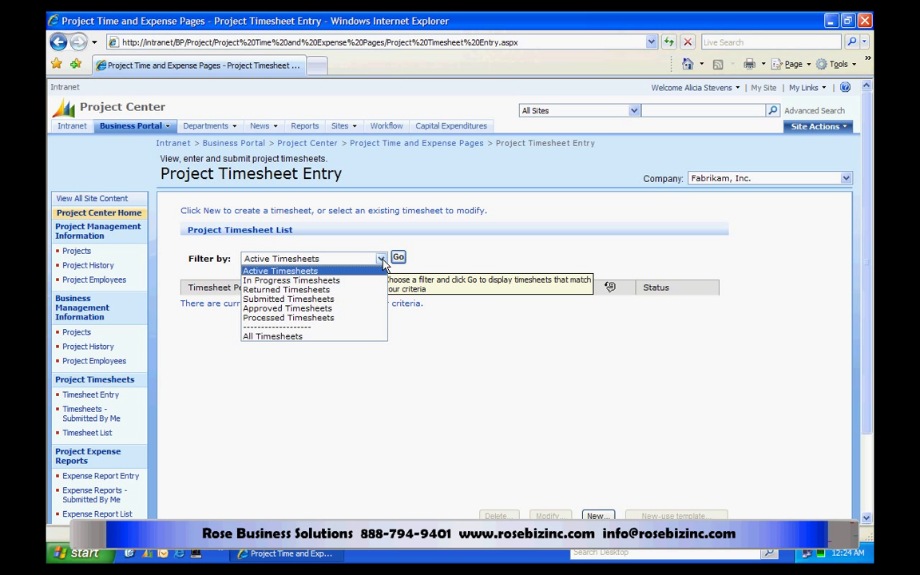
{"action": "left_click", "coordinate": [505, 382]}
{"action": "left_click", "coordinate": [598, 517]}
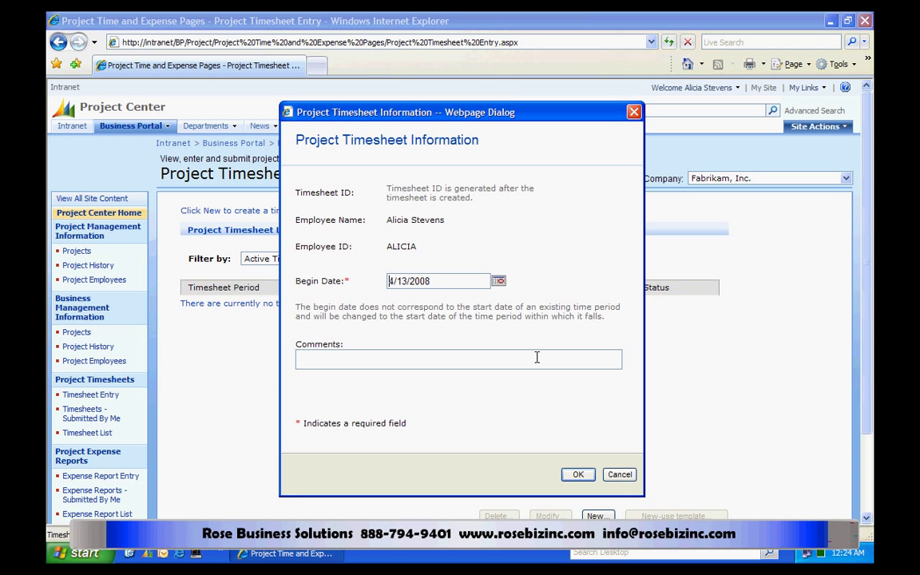
{"action": "left_click", "coordinate": [578, 475]}
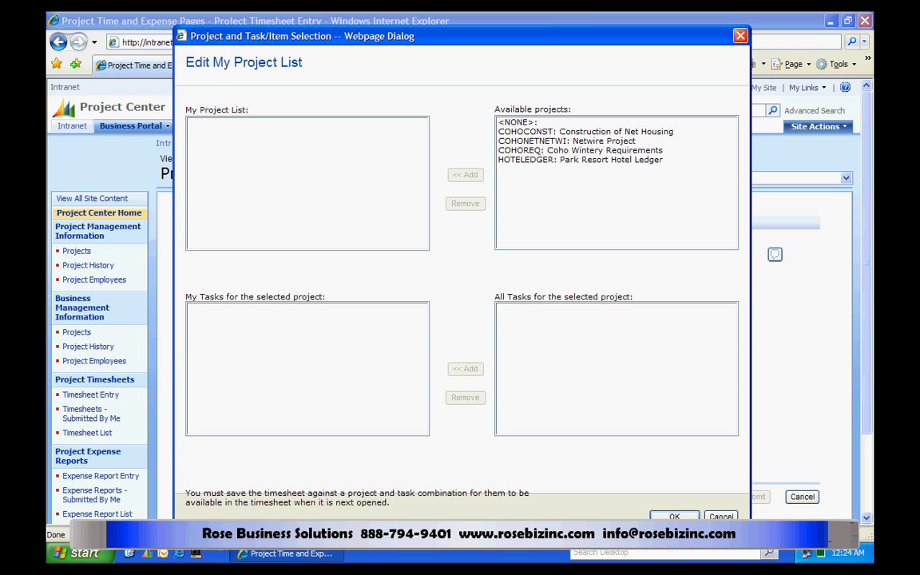
Add the project HOTELEDGER: Park Resort Hotel Ledger, with its tasks, to the timesheet's project list.
{"action": "left_click", "coordinate": [536, 161]}
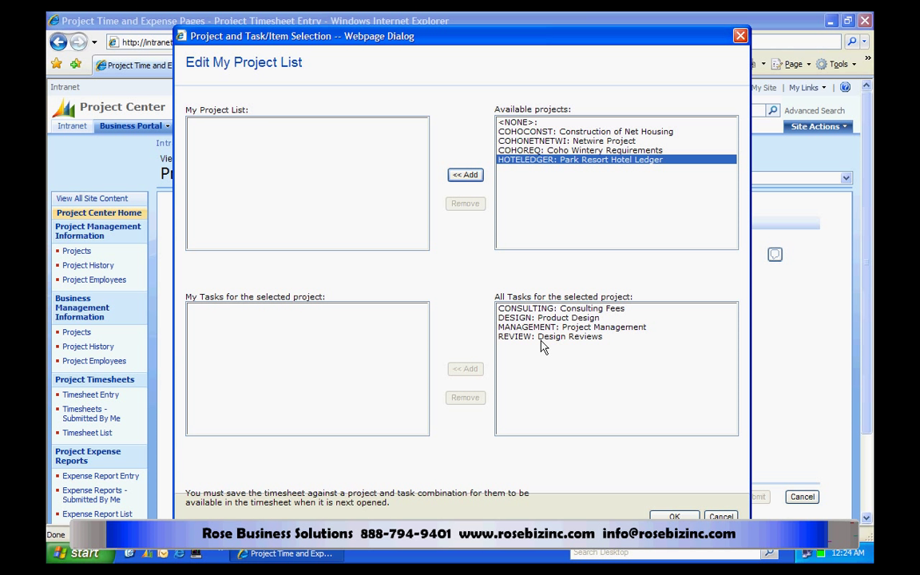
{"action": "left_click", "coordinate": [471, 178]}
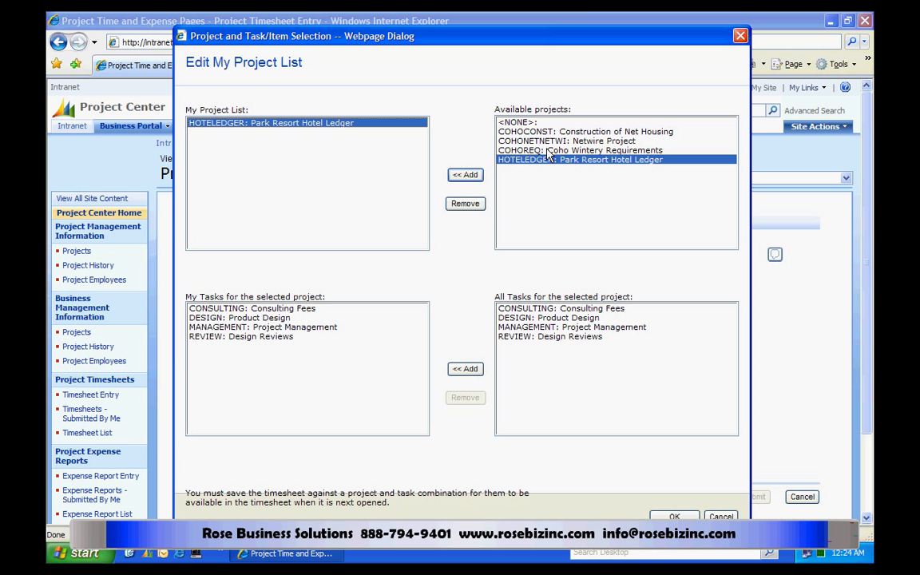
{"action": "left_click", "coordinate": [676, 517]}
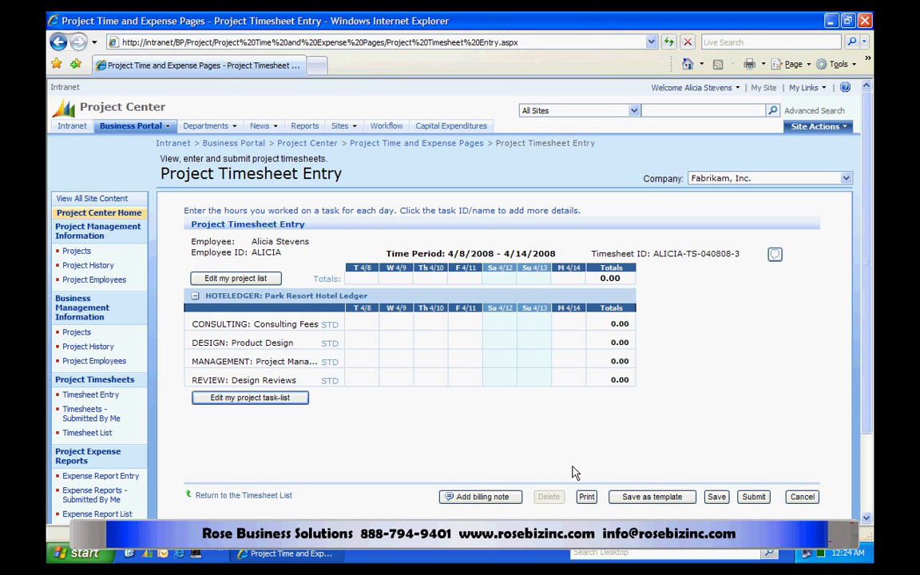
Enter 6 hours CONSULTING on 4/8, 6 hours DESIGN on 4/9 and 4/10, 8 hours MANAGEMENT on 4/11, 12 hours REVIEW on 4/14, and save.
{"action": "type", "text": "6"}
{"action": "key", "text": "Return"}
{"action": "key", "text": "Tab"}
{"action": "type", "text": "6"}
{"action": "key", "text": "Tab"}
{"action": "type", "text": "6"}
{"action": "key", "text": "Tab"}
{"action": "key", "text": "Return"}
{"action": "type", "text": "8"}
{"action": "key", "text": "Tab"}
{"action": "key", "text": "Tab"}
{"action": "key", "text": "Tab"}
{"action": "key", "text": "Return"}
{"action": "type", "text": "12"}
{"action": "key", "text": "Tab"}
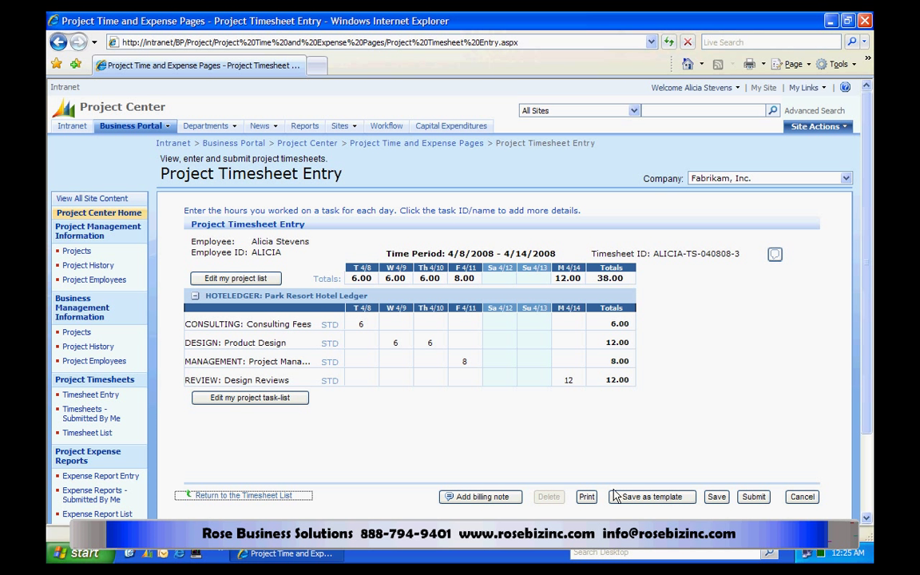
{"action": "left_click", "coordinate": [715, 500]}
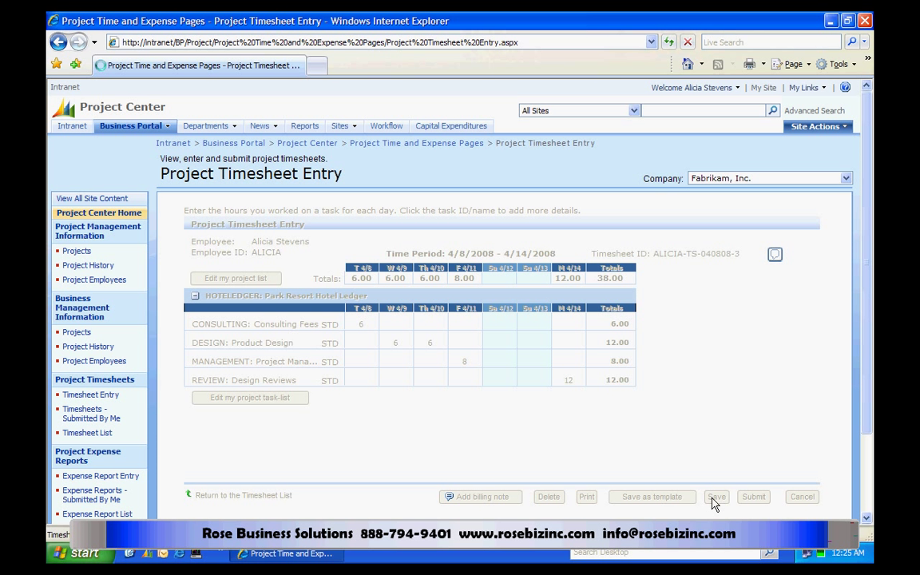
Check the timesheet's print view, close it, and submit the timesheet for approval.
{"action": "left_click", "coordinate": [586, 497]}
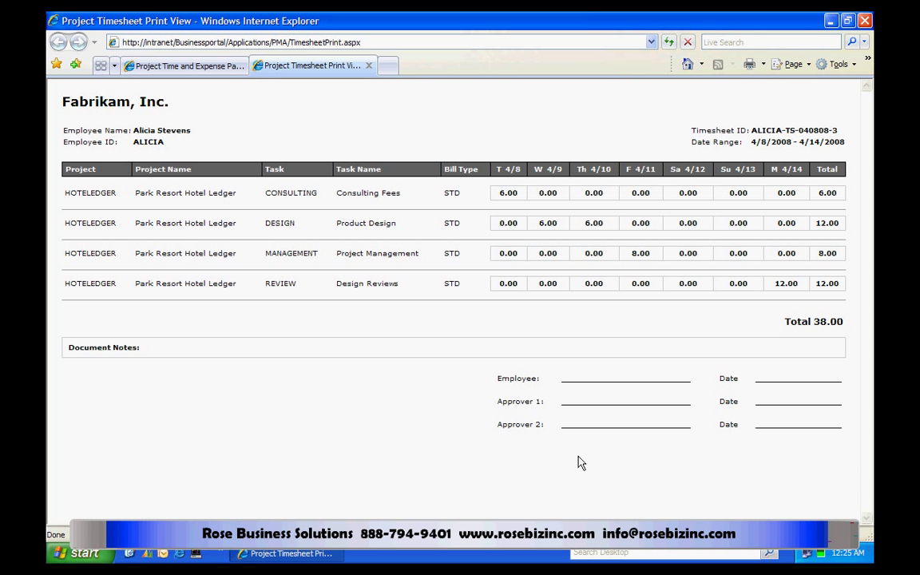
{"action": "left_click", "coordinate": [368, 66]}
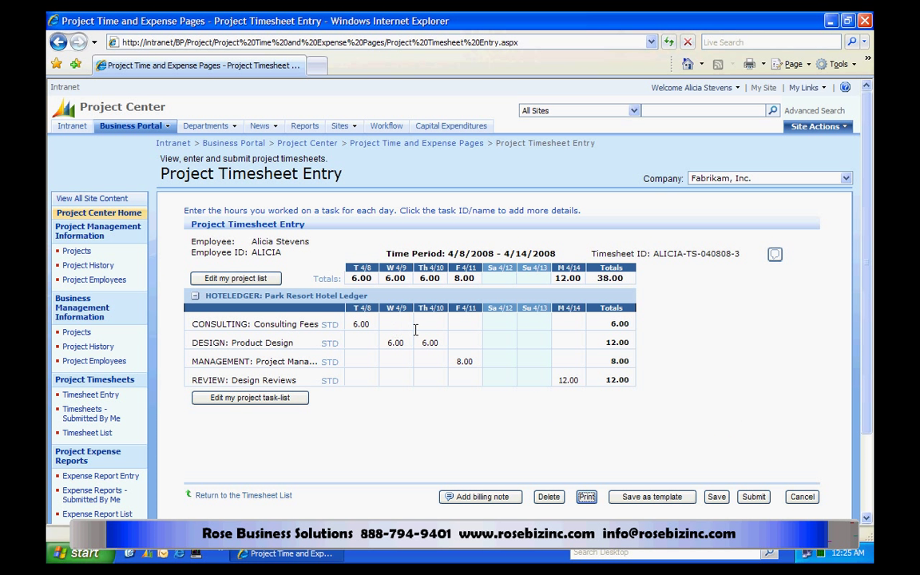
{"action": "left_click", "coordinate": [754, 497]}
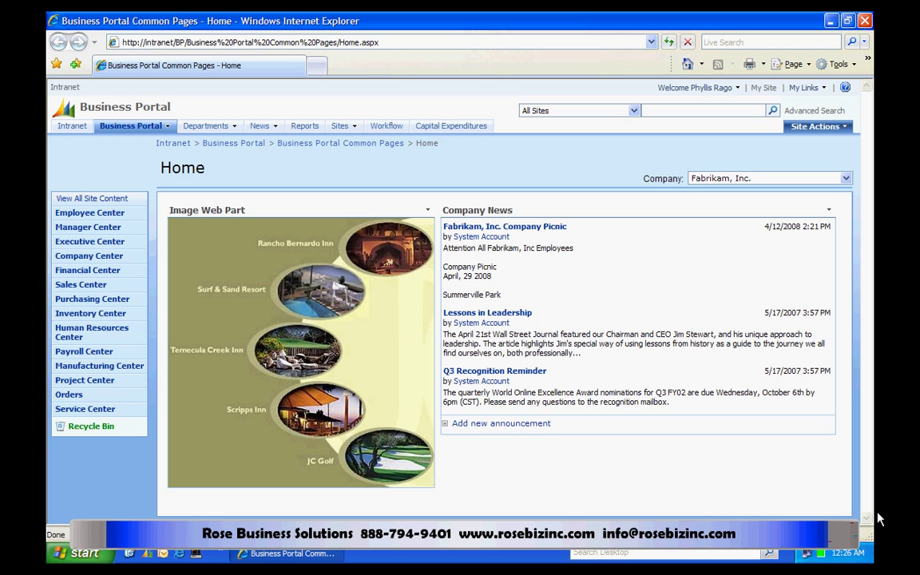
Open the submitted 4/8/2008-4/14/2008 timesheet for review from the Project Center's Project Document Approval list.
{"action": "left_click", "coordinate": [72, 383]}
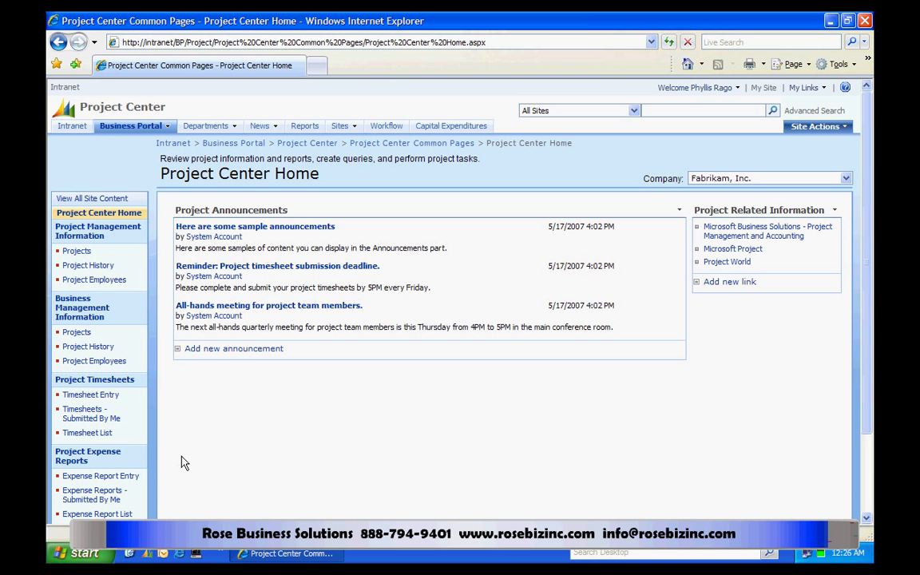
{"action": "scroll", "coordinate": [182, 463], "scroll_direction": "down", "scroll_amount": 3}
{"action": "left_click", "coordinate": [80, 442]}
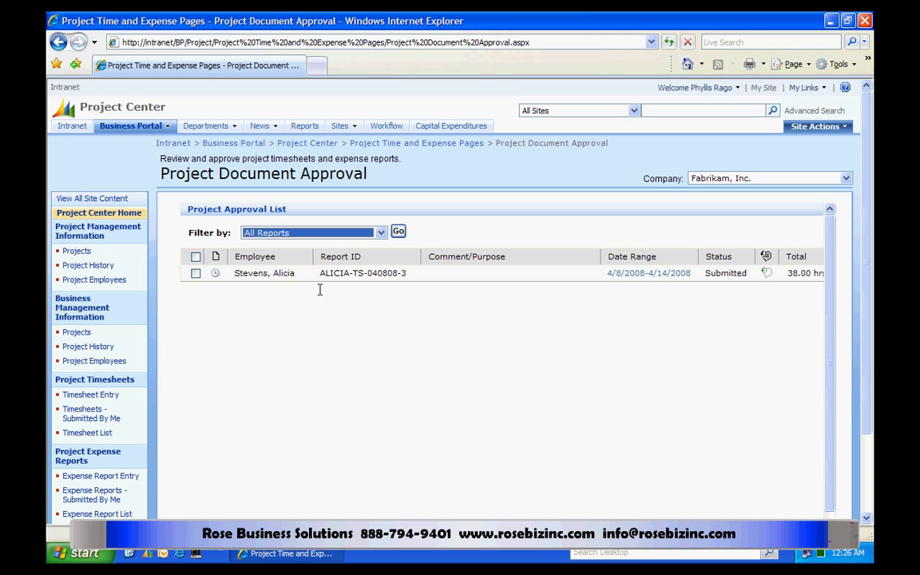
{"action": "left_click", "coordinate": [195, 273]}
{"action": "scroll", "coordinate": [399, 383], "scroll_direction": "down", "scroll_amount": 2}
{"action": "scroll", "coordinate": [421, 388], "scroll_direction": "down", "scroll_amount": 1}
{"action": "left_click_drag", "start_coordinate": [682, 456], "coordinate": [705, 457]}
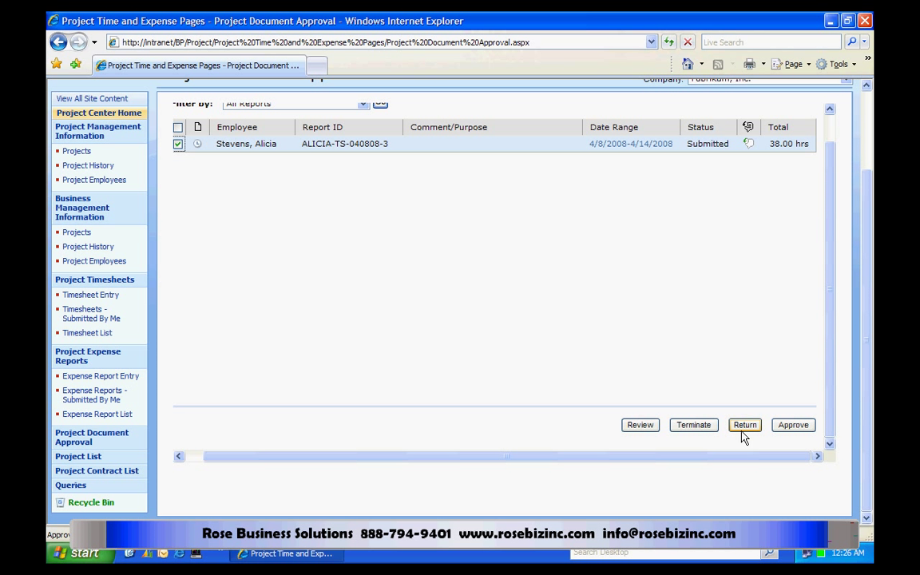
{"action": "left_click", "coordinate": [643, 428]}
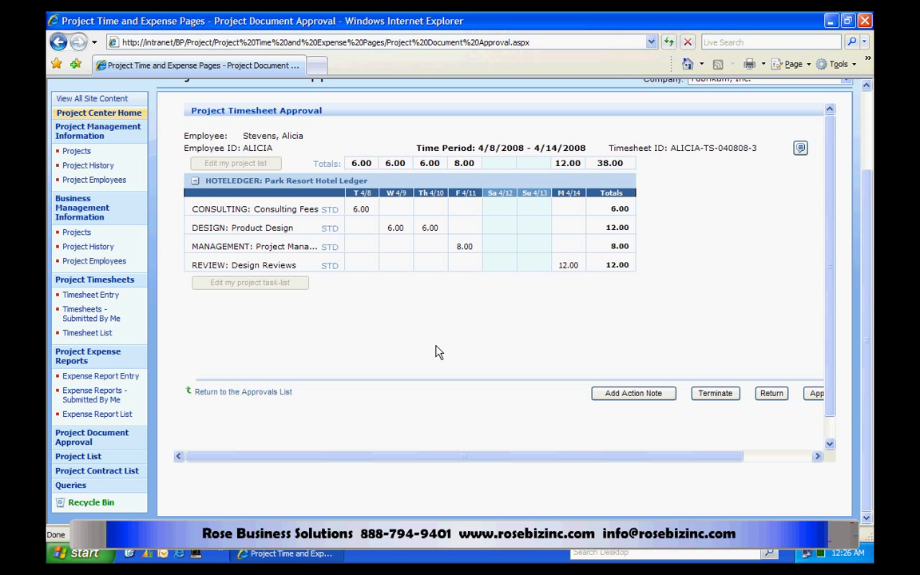
Approve the reviewed HOTELEDGER timesheet for the period 4/8/2008 to 4/14/2008.
{"action": "left_click_drag", "start_coordinate": [623, 464], "coordinate": [692, 469]}
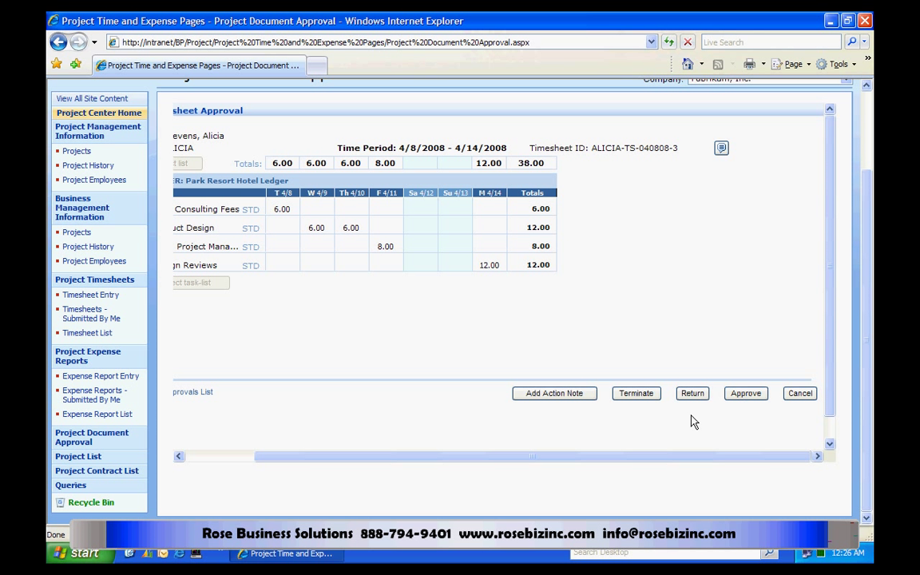
{"action": "left_click", "coordinate": [745, 395]}
{"action": "left_click", "coordinate": [432, 325]}
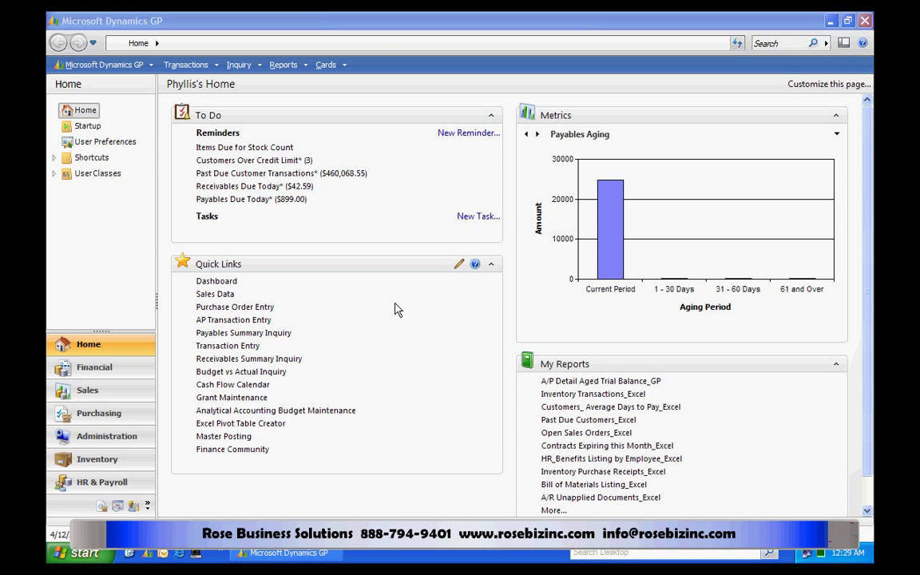
{"action": "left_click", "coordinate": [185, 65]}
{"action": "mouse_move", "coordinate": [207, 160]}
{"action": "left_click", "coordinate": [347, 160]}
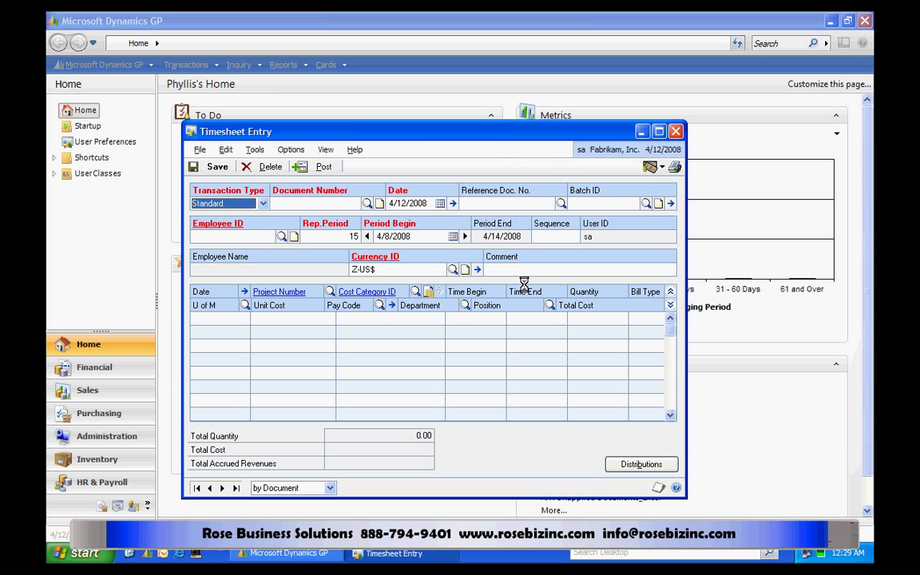
{"action": "left_click", "coordinate": [367, 203]}
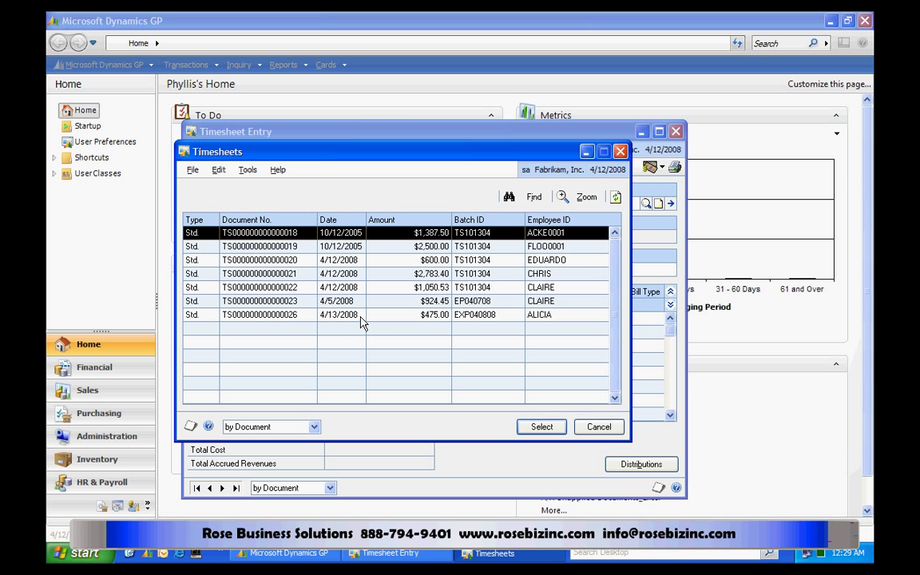
{"action": "double_click", "coordinate": [360, 316]}
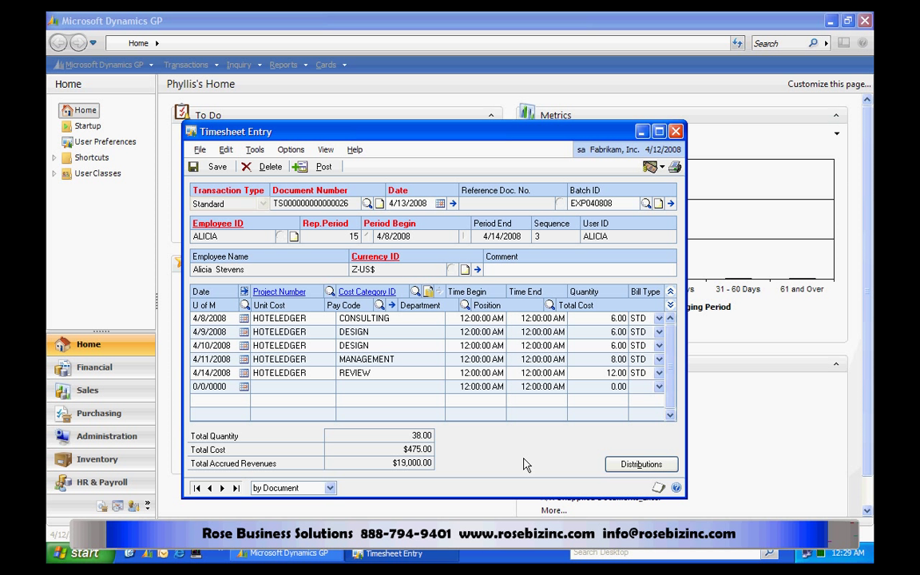
Remove the batch ID from the timesheet and post it, closing Timesheet Entry.
{"action": "double_click", "coordinate": [613, 203]}
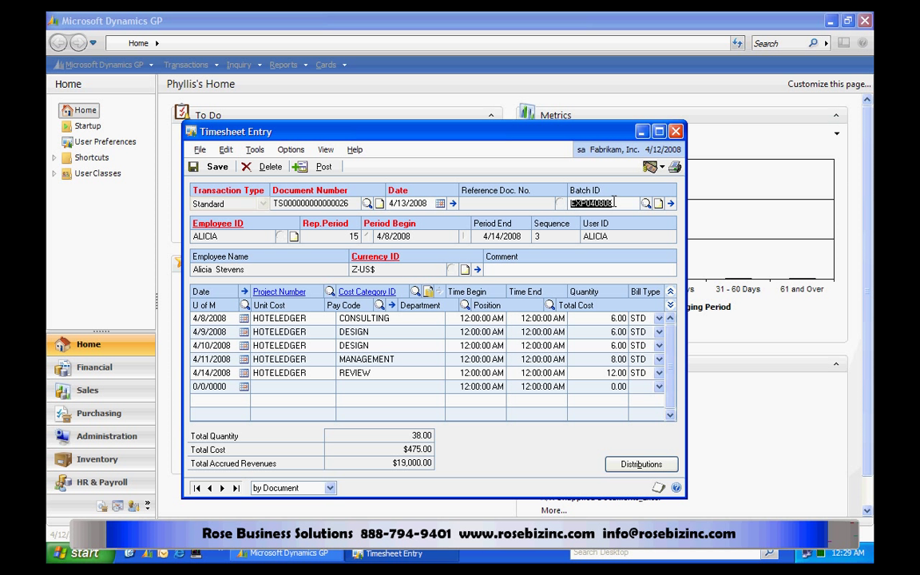
{"action": "key", "text": "Delete"}
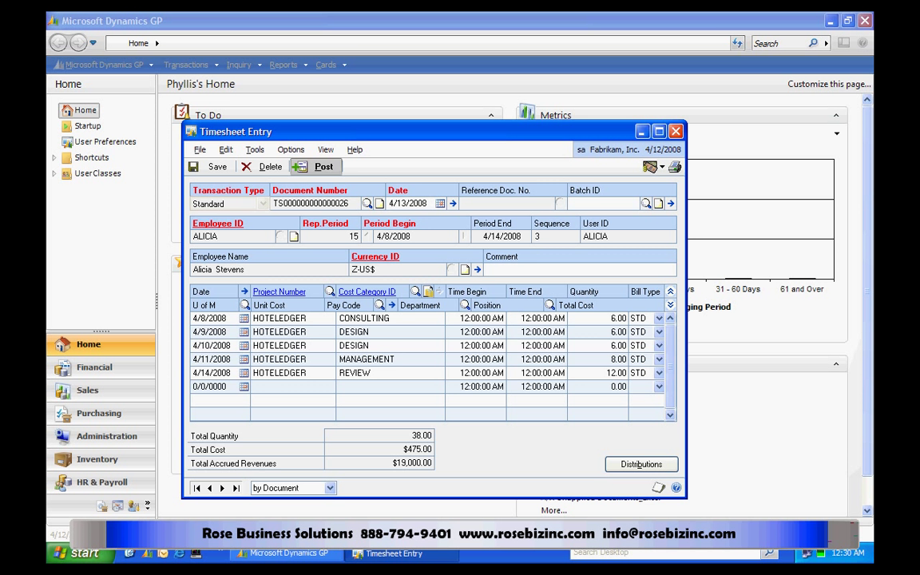
{"action": "left_click", "coordinate": [318, 166]}
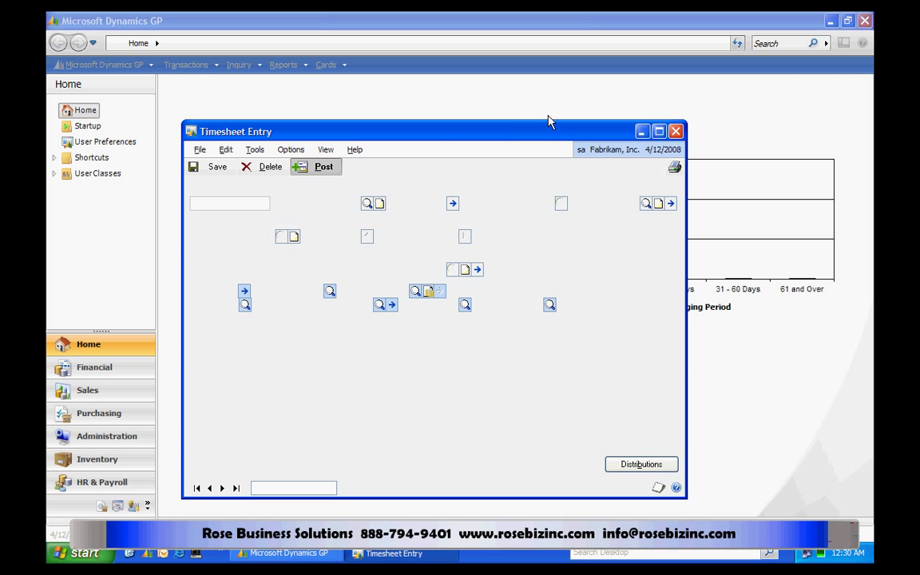
{"action": "left_click", "coordinate": [677, 132]}
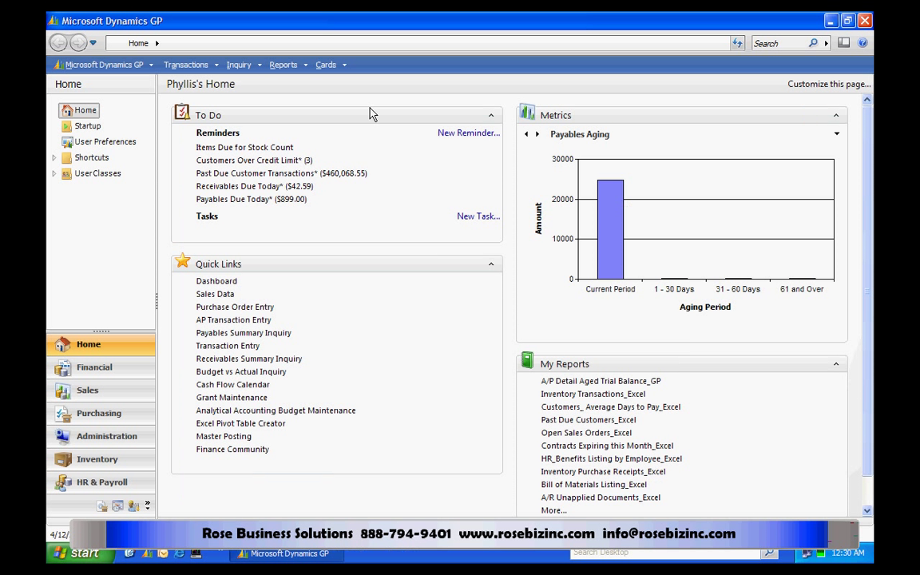
Look up the project HOTELEDGER, Park Resort Hotel Ledger, in Project Maintenance.
{"action": "left_click", "coordinate": [328, 67]}
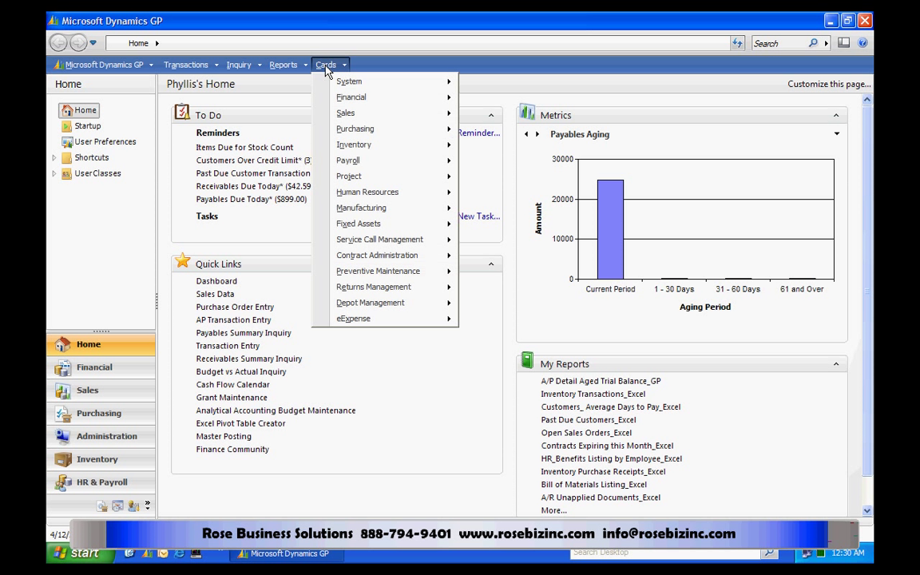
{"action": "mouse_move", "coordinate": [435, 177]}
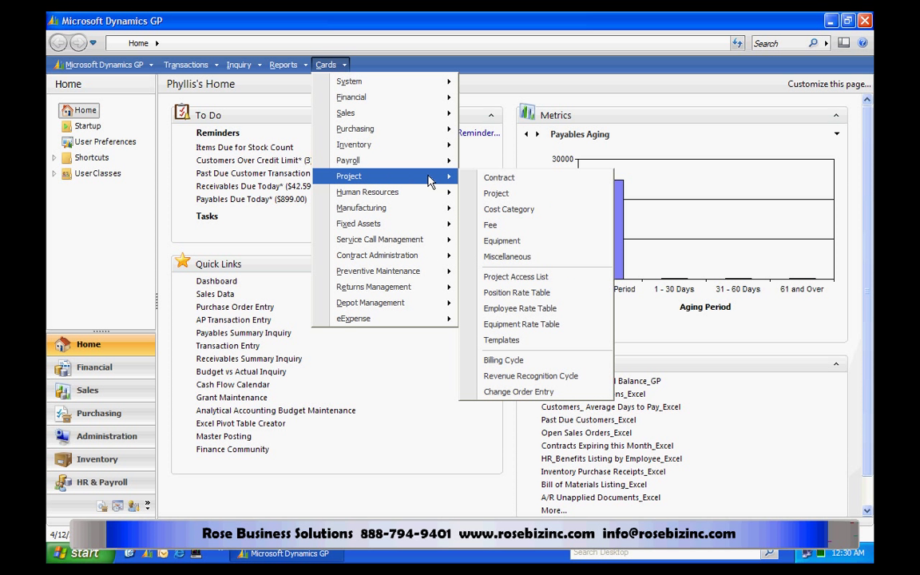
{"action": "left_click", "coordinate": [509, 195]}
{"action": "left_click", "coordinate": [558, 162]}
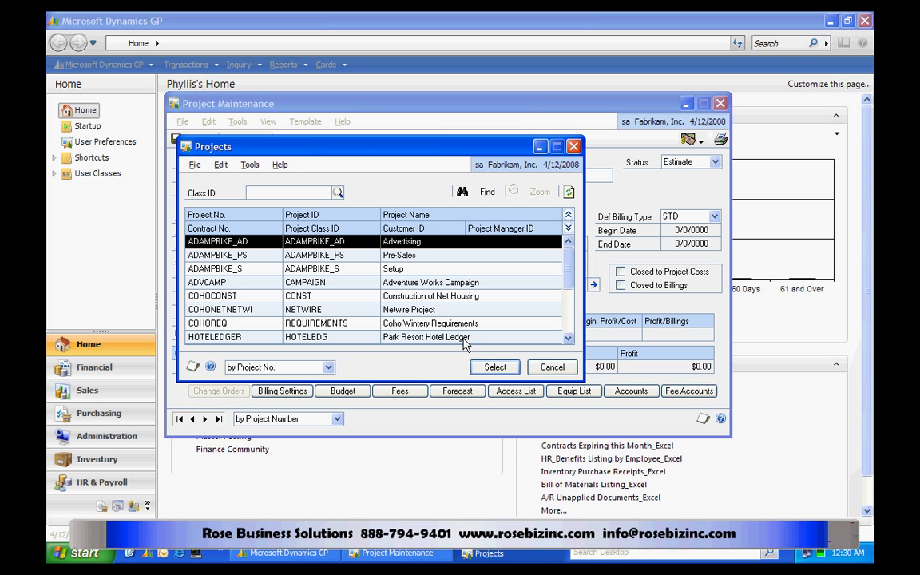
{"action": "double_click", "coordinate": [452, 338]}
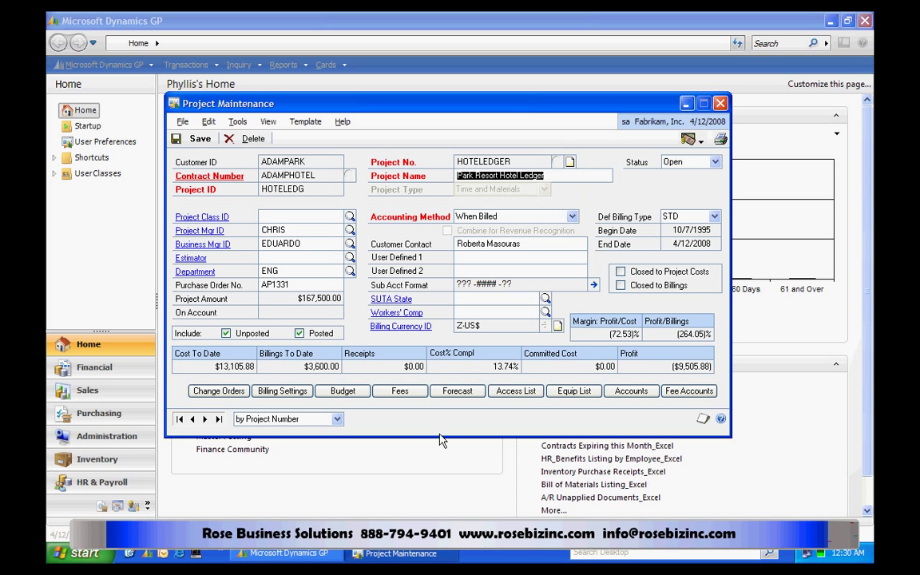
{"action": "left_click", "coordinate": [343, 392]}
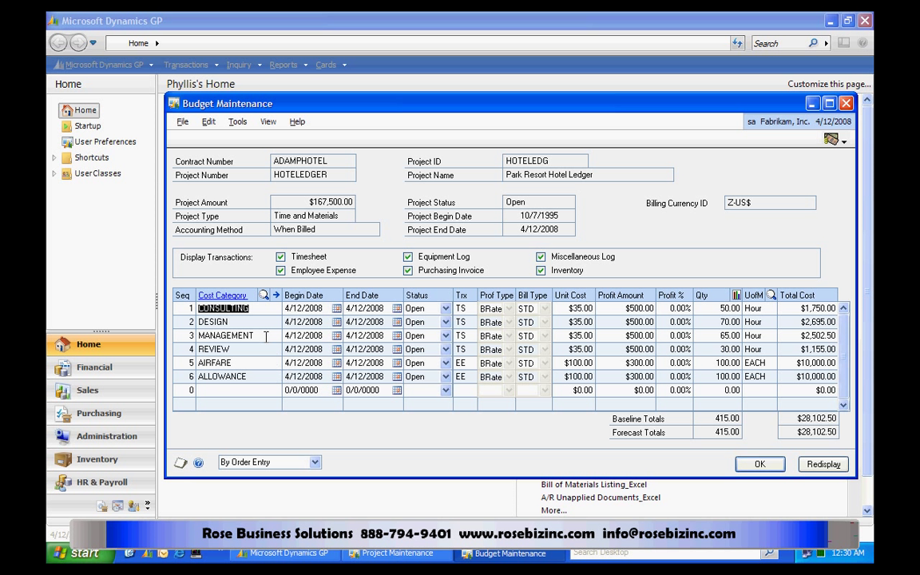
{"action": "left_click", "coordinate": [276, 296]}
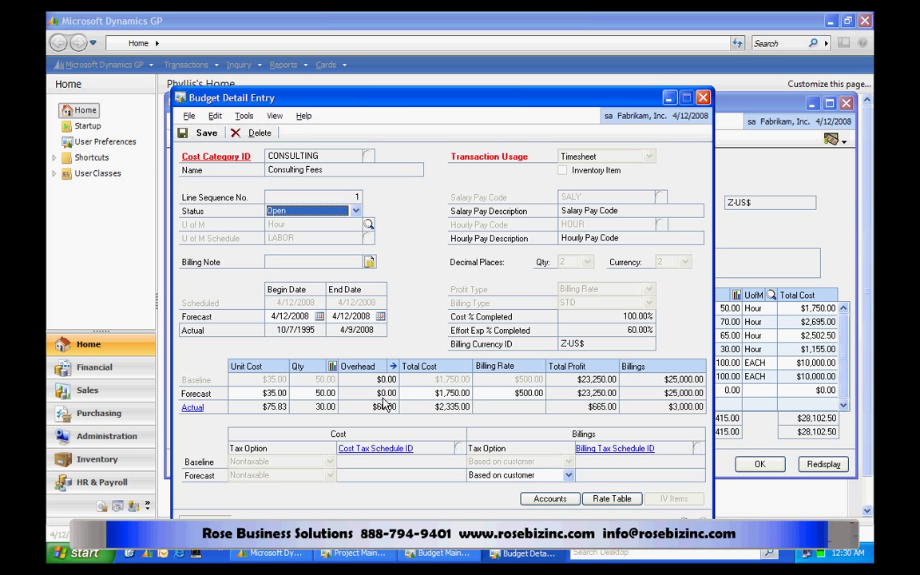
{"action": "left_click", "coordinate": [192, 409]}
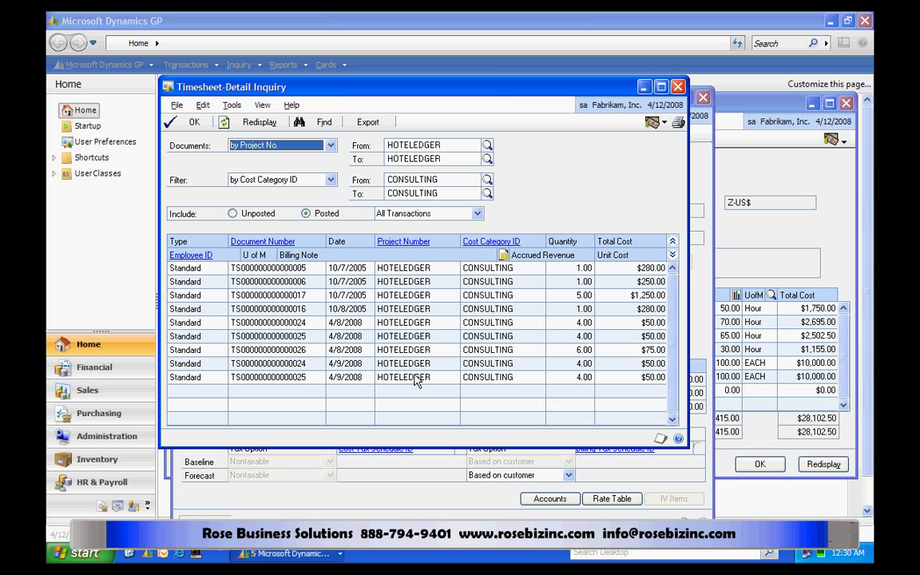
{"action": "left_click", "coordinate": [329, 353]}
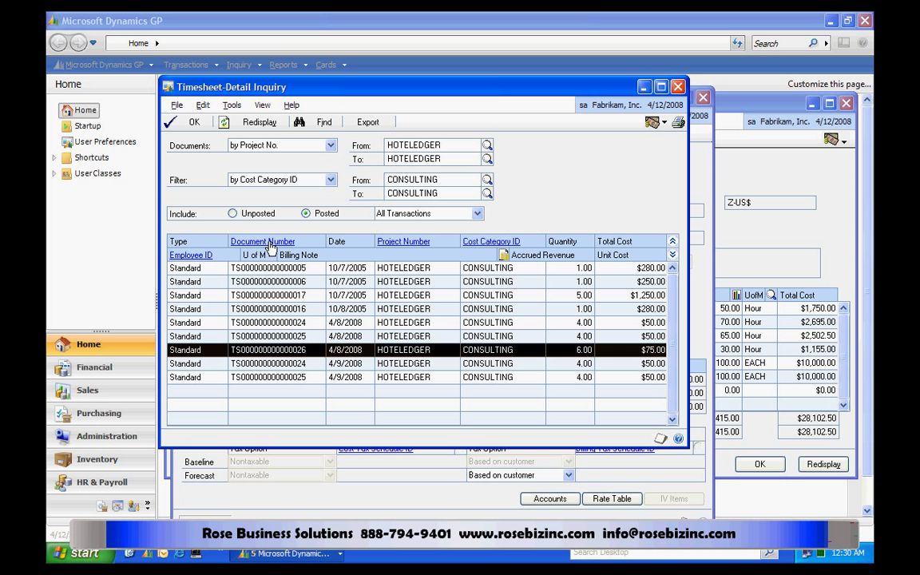
{"action": "left_click", "coordinate": [246, 241]}
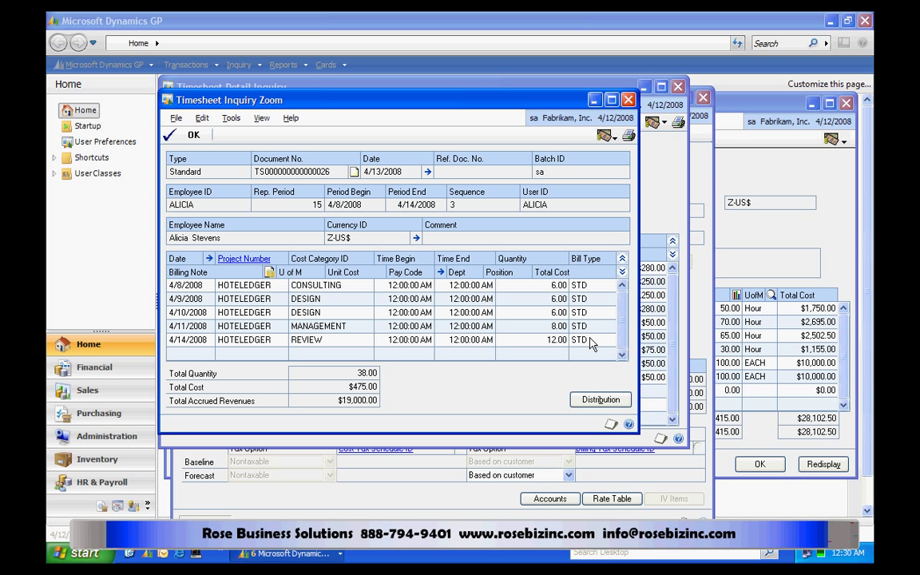